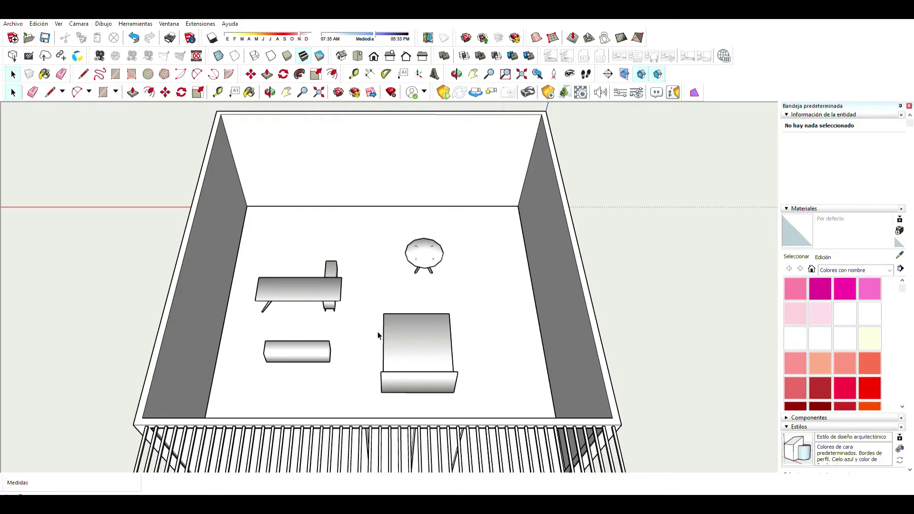
- Orbit the view to look down into the furnished room
{"action": "middle_click_drag", "start_coordinate": [378, 335], "coordinate": [416, 246]}
- Shift the bed to the right
{"action": "scroll", "coordinate": [416, 247], "scroll_direction": "up", "scroll_amount": 5}
{"action": "left_click", "coordinate": [367, 320]}
{"action": "key", "text": "m"}
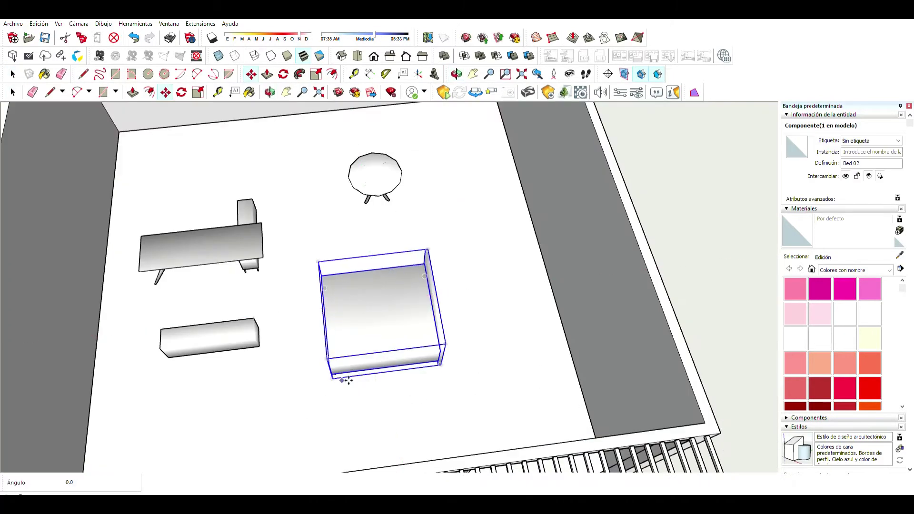
{"action": "left_click_drag", "start_coordinate": [347, 381], "coordinate": [441, 373]}
{"action": "mouse_move", "coordinate": [441, 373]}
{"action": "middle_mouse_down"}
{"action": "mouse_move", "coordinate": [224, 351]}
{"action": "mouse_move", "coordinate": [267, 285]}
{"action": "mouse_move", "coordinate": [323, 241]}
{"action": "middle_mouse_up"}
- Rotate the desk 90°
{"action": "left_click", "coordinate": [224, 351]}
{"action": "key", "text": "q"}
{"action": "left_click", "coordinate": [216, 336]}
{"action": "key", "text": "space"}
- Move the sideboard back against the far wall
{"action": "scroll", "coordinate": [336, 280], "scroll_direction": "up", "scroll_amount": 3}
{"action": "left_click", "coordinate": [484, 292]}
{"action": "key", "text": "m"}
{"action": "left_click_drag", "start_coordinate": [522, 341], "coordinate": [526, 321]}
{"action": "left_click_drag", "start_coordinate": [230, 364], "coordinate": [536, 288]}
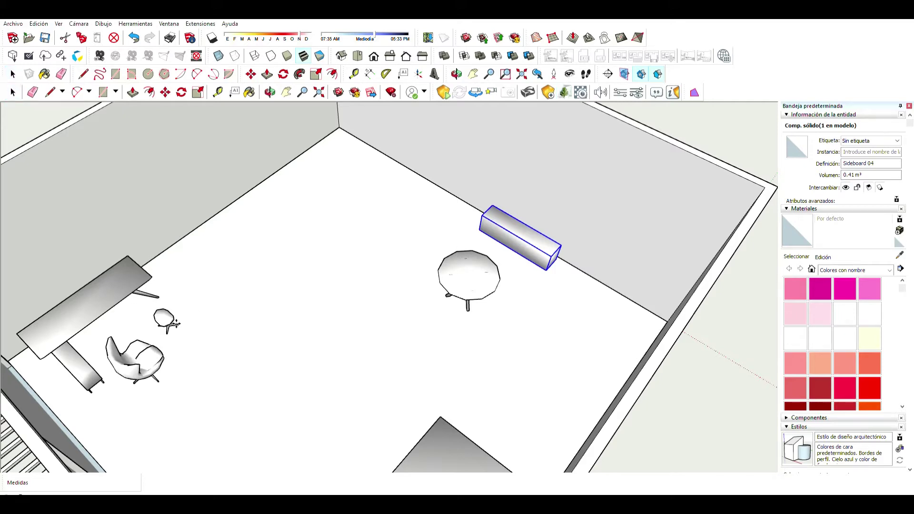
- Paste an armchair beside the table and swing it around the table centre
{"action": "key", "text": "ctrl+v"}
{"action": "left_click", "coordinate": [537, 328]}
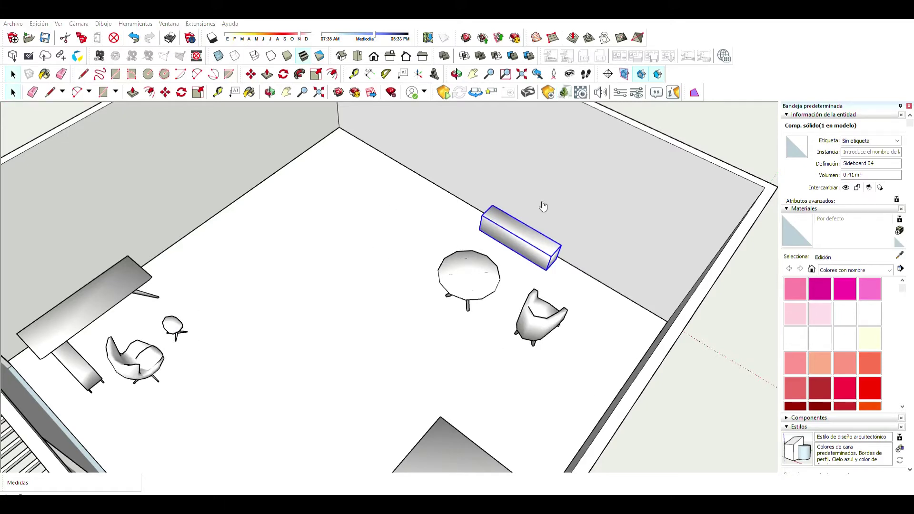
{"action": "scroll", "coordinate": [536, 327], "scroll_direction": "up", "scroll_amount": 5}
{"action": "key", "text": "q"}
{"action": "scroll", "coordinate": [547, 329], "scroll_direction": "down", "scroll_amount": 3}
{"action": "left_click", "coordinate": [400, 242]}
{"action": "left_click", "coordinate": [526, 263]}
{"action": "left_click", "coordinate": [469, 335]}
- Rotate-copy both armchairs 165° around the table centre to make four seats
{"action": "left_click_drag", "start_coordinate": [381, 247], "coordinate": [608, 404]}
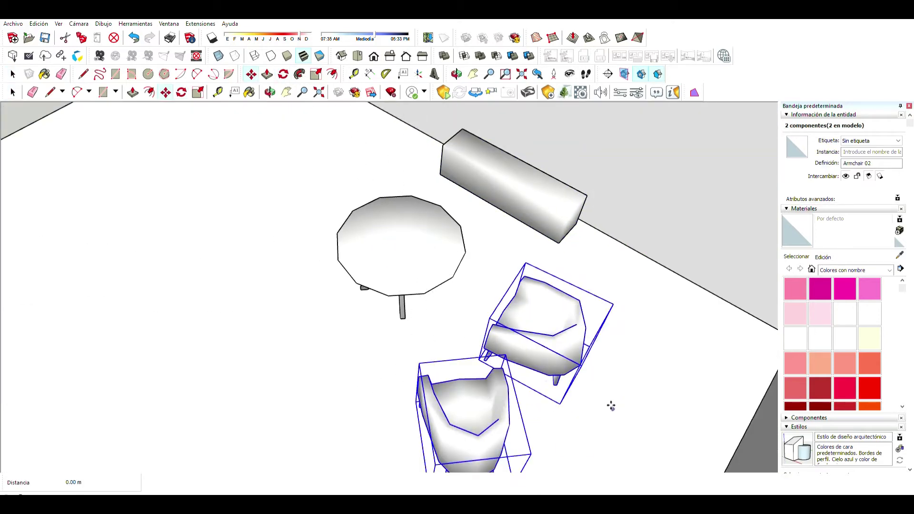
{"action": "key", "text": "q"}
{"action": "left_click", "coordinate": [400, 242]}
{"action": "key", "text": "ctrl"}
{"action": "left_click", "coordinate": [365, 224]}
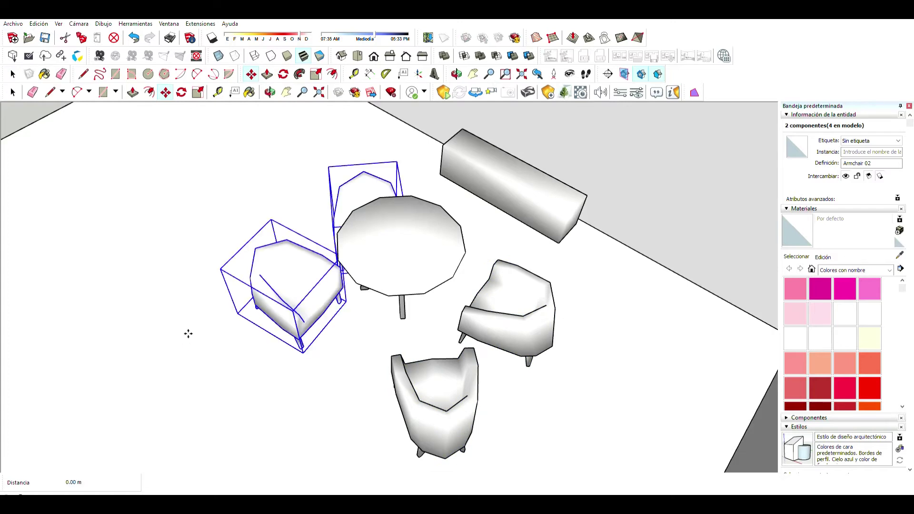
{"action": "key", "text": "space"}
- Select the round table and invoke Move on it without changing its position
{"action": "scroll", "coordinate": [408, 234], "scroll_direction": "up", "scroll_amount": 5}
{"action": "left_click", "coordinate": [408, 234]}
{"action": "scroll", "coordinate": [408, 235], "scroll_direction": "down", "scroll_amount": 5}
{"action": "scroll", "coordinate": [424, 359], "scroll_direction": "up", "scroll_amount": 3}
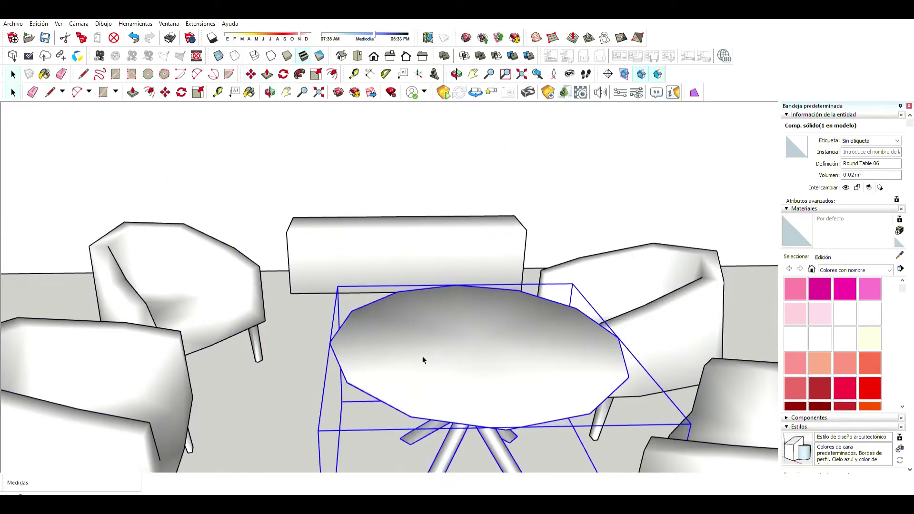
{"action": "key", "text": "m"}
{"action": "key", "text": "space"}
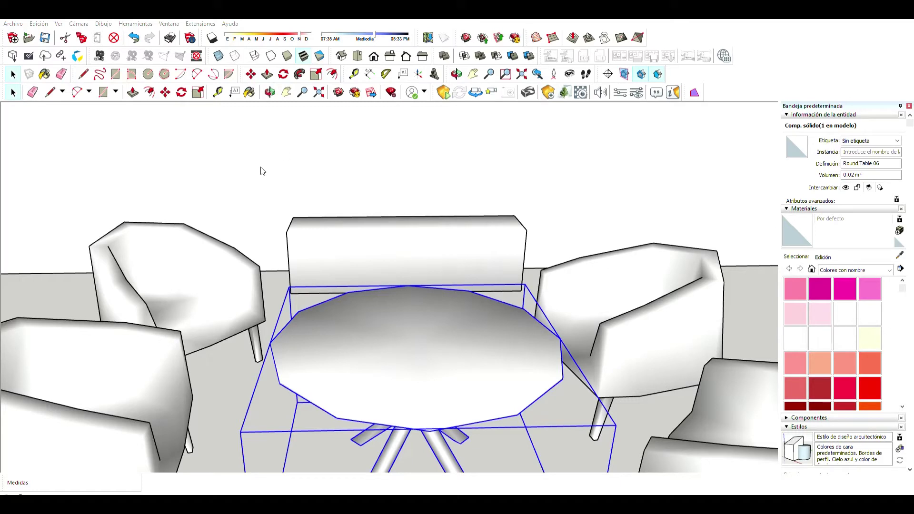
- Paste books onto the round table and a vase-and-bowl tray onto the sideboard
{"action": "key", "text": "ctrl+v"}
{"action": "left_click", "coordinate": [362, 316]}
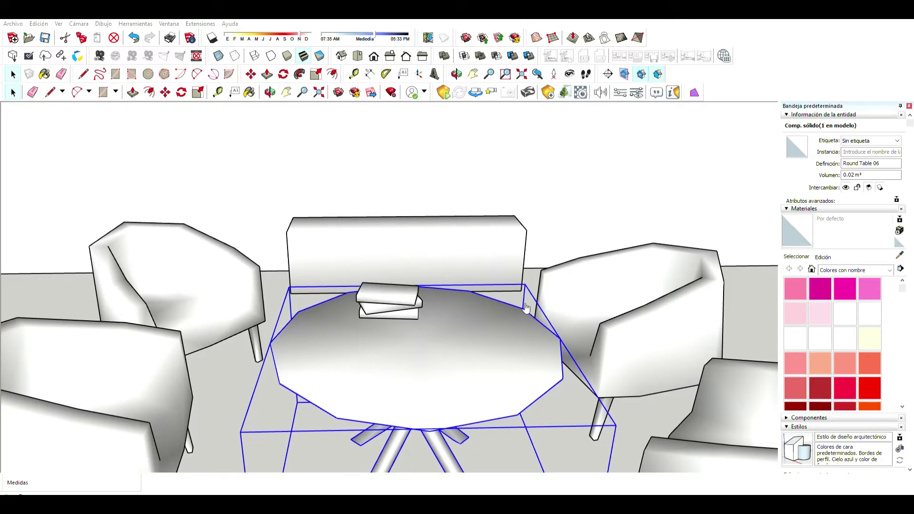
{"action": "key", "text": "ctrl+v"}
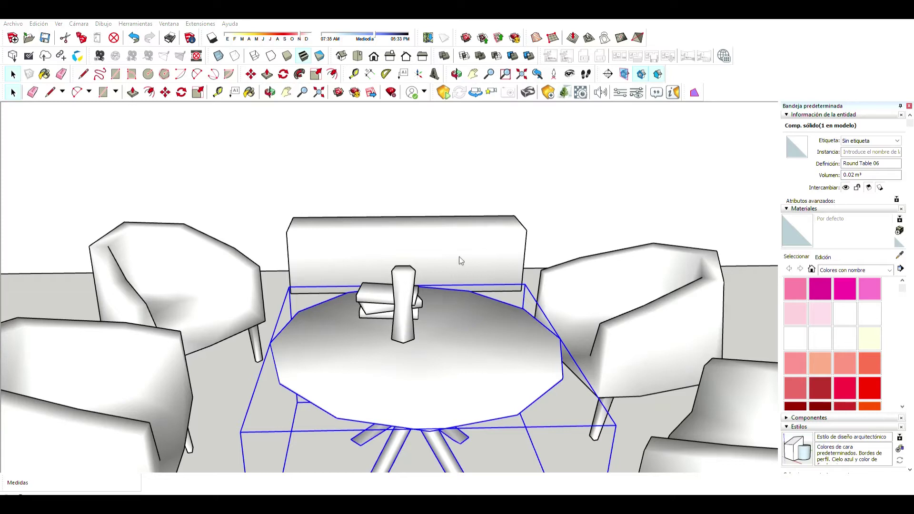
{"action": "left_click", "coordinate": [352, 219]}
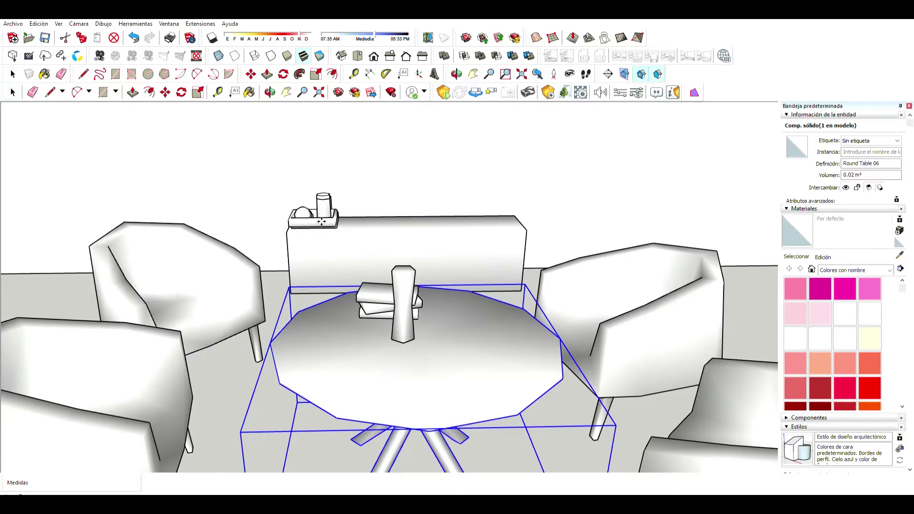
- Paste a row of books onto the sideboard and move them along its top
{"action": "key", "text": "ctrl+v"}
{"action": "left_click", "coordinate": [419, 209]}
{"action": "scroll", "coordinate": [397, 284], "scroll_direction": "up", "scroll_amount": 5}
{"action": "key", "text": "m"}
{"action": "left_click", "coordinate": [387, 196]}
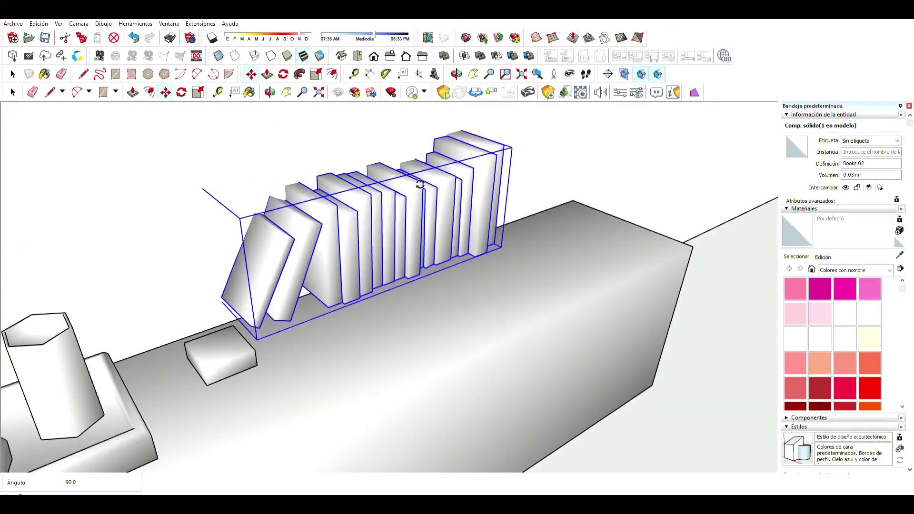
{"action": "left_click", "coordinate": [589, 235]}
{"action": "scroll", "coordinate": [476, 228], "scroll_direction": "down", "scroll_amount": 5}
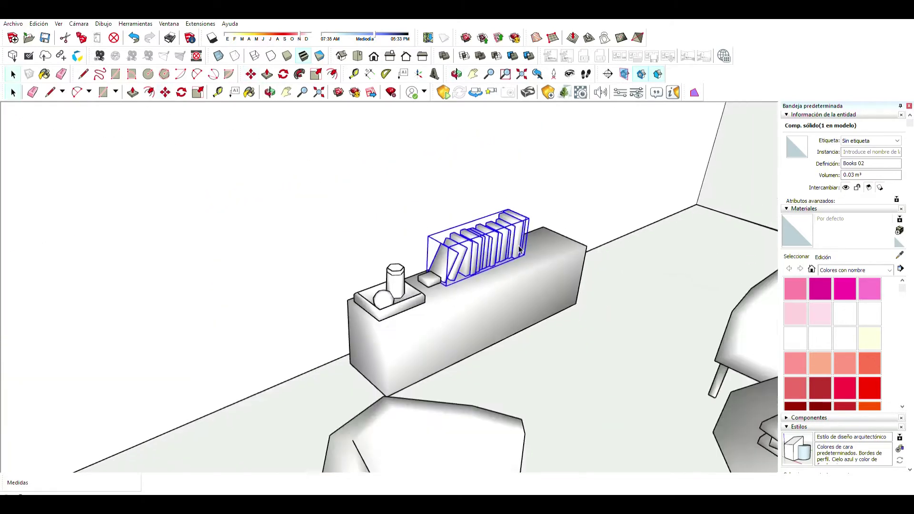
{"action": "scroll", "coordinate": [381, 214], "scroll_direction": "down", "scroll_amount": 4}
{"action": "key", "text": "space"}
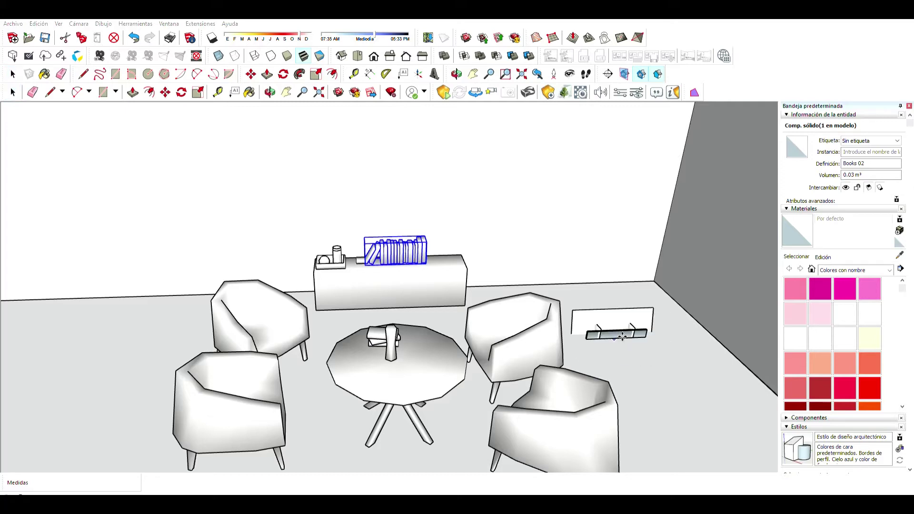
- Place the Wall-Mounted TV and move it onto the wall
{"action": "left_click", "coordinate": [618, 312]}
{"action": "key", "text": "m"}
{"action": "mouse_move", "coordinate": [618, 312]}
{"action": "middle_mouse_down"}
{"action": "mouse_move", "coordinate": [319, 196]}
{"action": "mouse_move", "coordinate": [398, 263]}
{"action": "mouse_move", "coordinate": [304, 247]}
{"action": "middle_mouse_up"}
{"action": "left_click", "coordinate": [305, 247]}
- Scale the TV up to a larger size
{"action": "key", "text": "s"}
{"action": "mouse_move", "coordinate": [360, 128]}
{"action": "left_mouse_down"}
{"action": "mouse_move", "coordinate": [367, 123]}
{"action": "mouse_move", "coordinate": [366, 146]}
{"action": "left_mouse_up"}
{"action": "key", "text": "alt"}
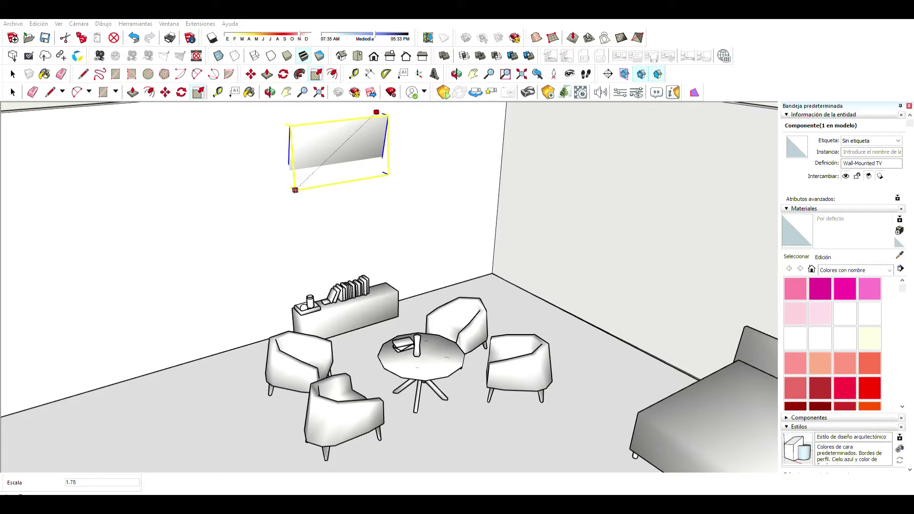
{"action": "left_click_drag", "start_coordinate": [376, 112], "coordinate": [543, 196]}
{"action": "key", "text": "space"}
{"action": "left_click", "coordinate": [543, 196]}
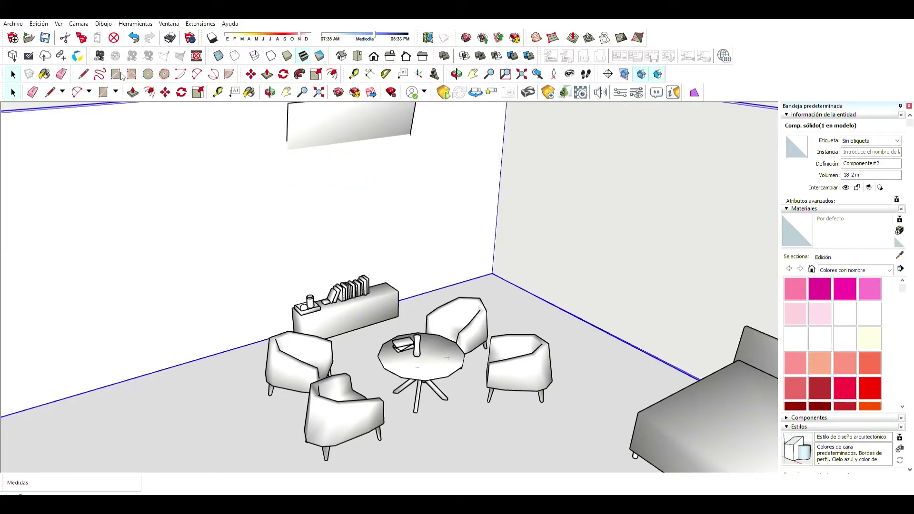
- Raise the TV higher on the wall above the sideboard
{"action": "left_click", "coordinate": [347, 121]}
{"action": "key", "text": "s"}
{"action": "left_click_drag", "start_coordinate": [287, 142], "coordinate": [255, 230]}
{"action": "key", "text": "m"}
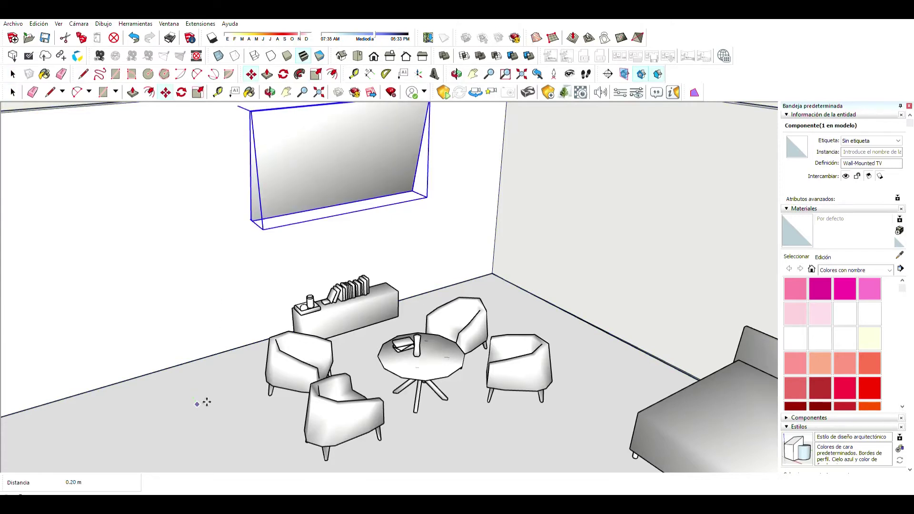
{"action": "left_click_drag", "start_coordinate": [209, 404], "coordinate": [309, 289]}
{"action": "key", "text": "space"}
{"action": "middle_click_drag", "start_coordinate": [309, 288], "coordinate": [438, 322]}
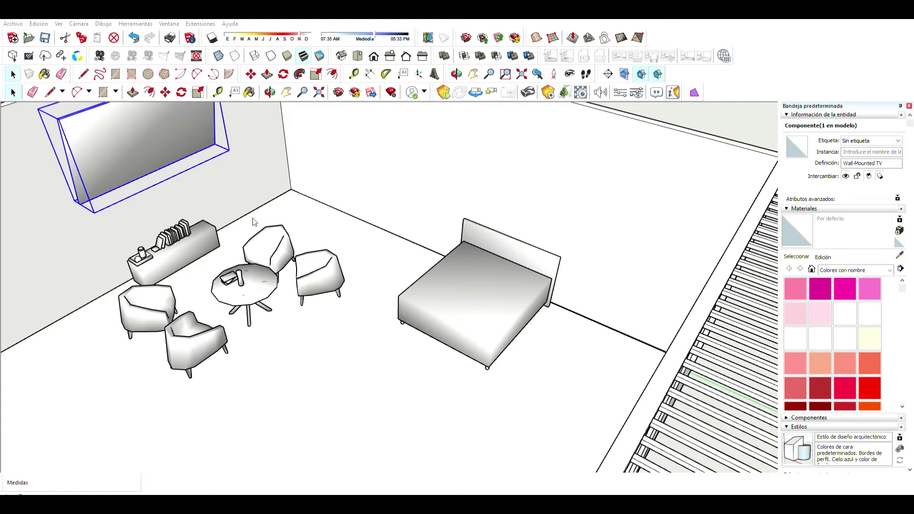
- Place a floor lamp beside the bed
{"action": "key", "text": "ctrl+v"}
{"action": "left_click", "coordinate": [395, 274]}
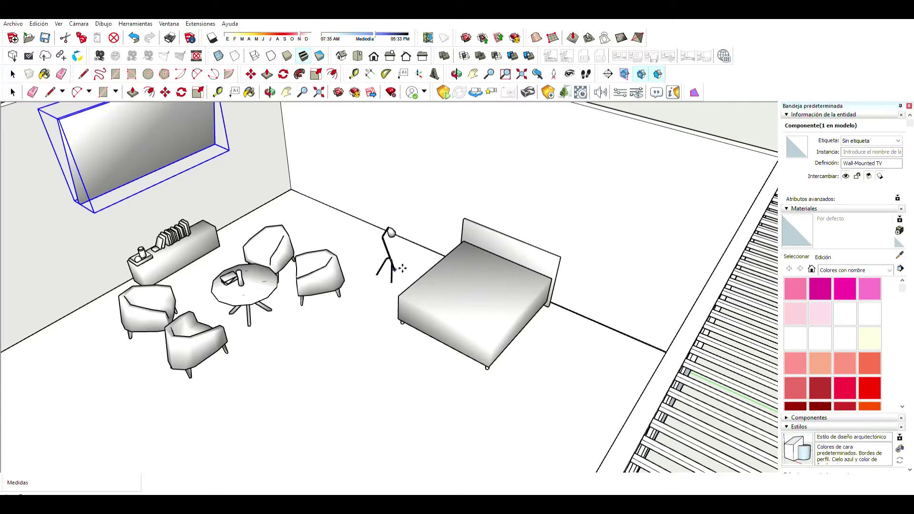
{"action": "key", "text": "s"}
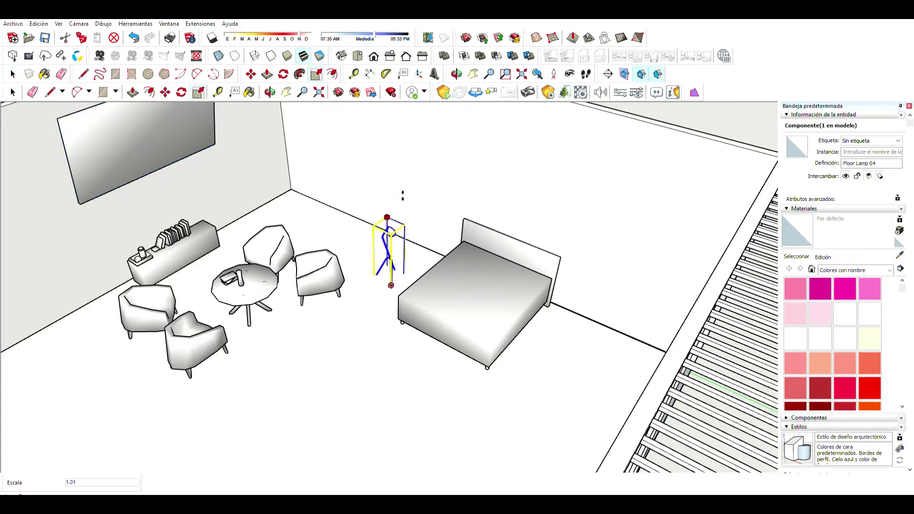
{"action": "middle_click_drag", "start_coordinate": [561, 139], "coordinate": [304, 212]}
- Draw a rectangular floor in front of the building and make it a component
{"action": "key", "text": "r"}
{"action": "left_click", "coordinate": [441, 169]}
{"action": "key", "text": "Return"}
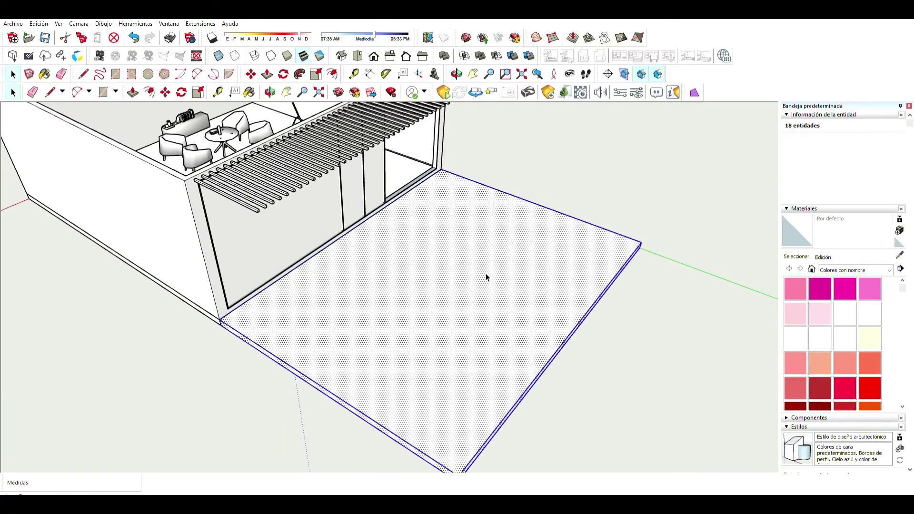
{"action": "key", "text": "g"}
{"action": "left_click", "coordinate": [633, 257]}
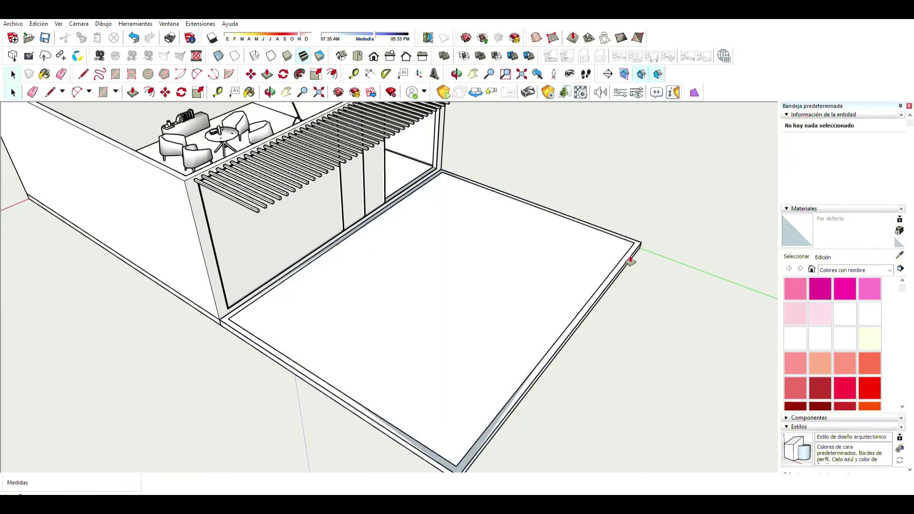
- Draw border lines and push/pull them up into 4 m garden walls
{"action": "key", "text": "l"}
{"action": "scroll", "coordinate": [228, 326], "scroll_direction": "up", "scroll_amount": 5}
{"action": "scroll", "coordinate": [228, 326], "scroll_direction": "down", "scroll_amount": 10}
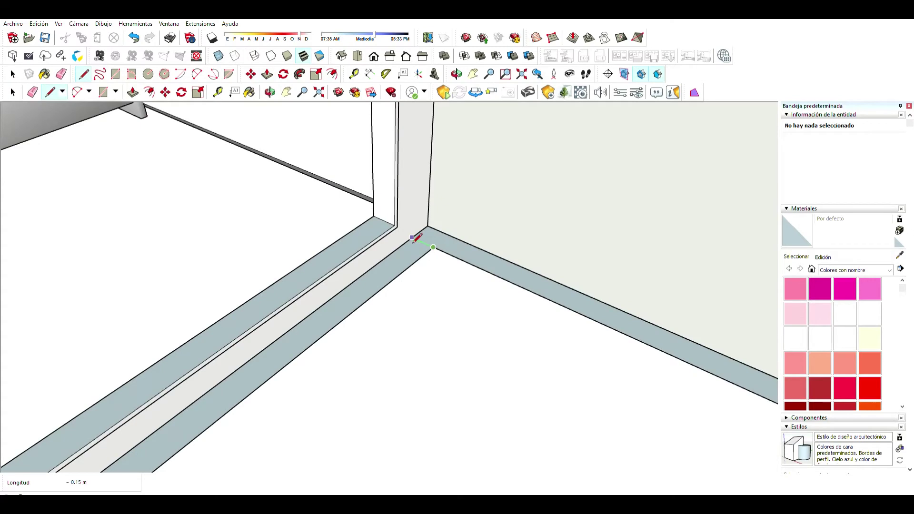
{"action": "key", "text": "p"}
{"action": "left_click", "coordinate": [209, 321]}
{"action": "key", "text": "space"}
{"action": "scroll", "coordinate": [410, 267], "scroll_direction": "up", "scroll_amount": 3}
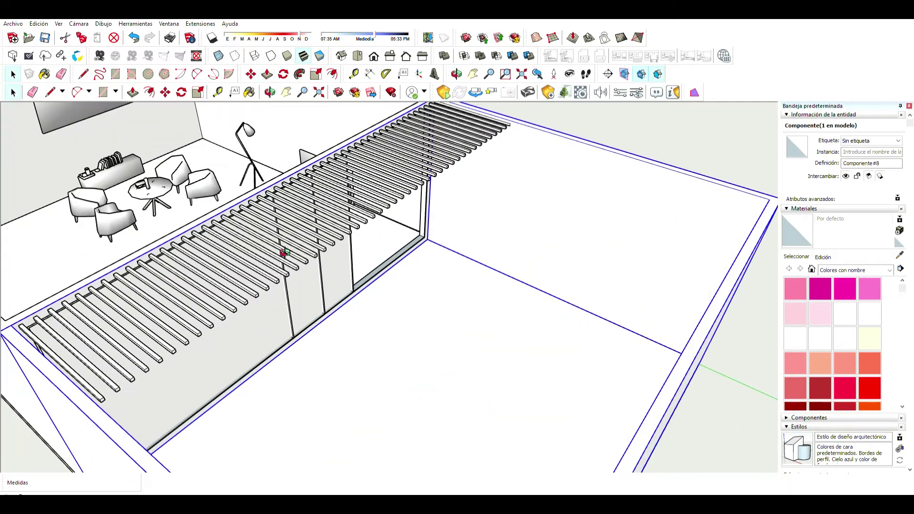
{"action": "scroll", "coordinate": [419, 286], "scroll_direction": "up", "scroll_amount": 3}
{"action": "scroll", "coordinate": [407, 249], "scroll_direction": "up", "scroll_amount": 2}
{"action": "scroll", "coordinate": [407, 249], "scroll_direction": "down", "scroll_amount": 5}
- Paint the rooms with a colour and give the window wall translucent glass
{"action": "key", "text": "b"}
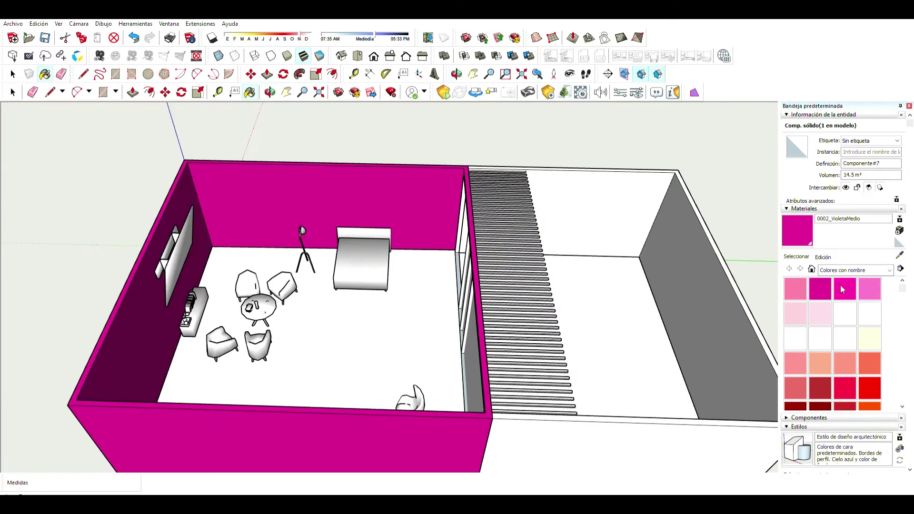
{"action": "left_click", "coordinate": [845, 362]}
{"action": "scroll", "coordinate": [865, 290], "scroll_direction": "down", "scroll_amount": 2}
{"action": "scroll", "coordinate": [857, 347], "scroll_direction": "down", "scroll_amount": 2}
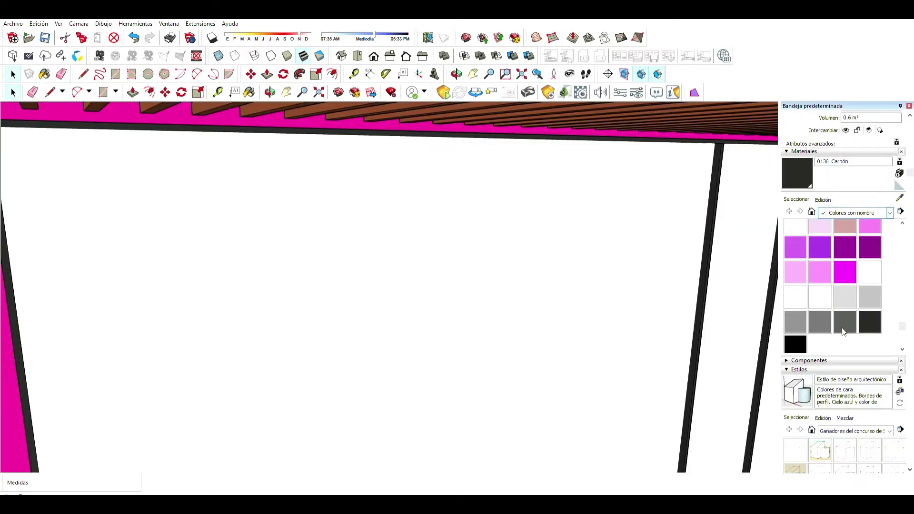
{"action": "left_click", "coordinate": [658, 259]}
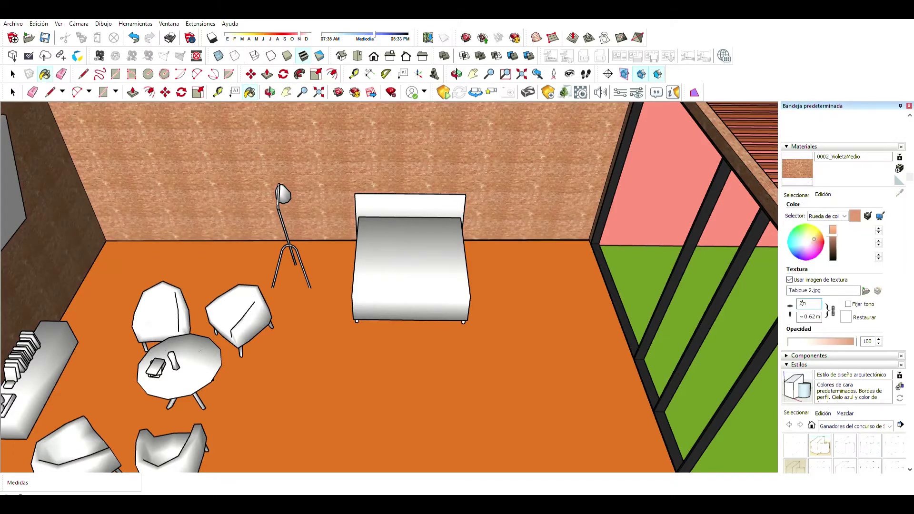
- Apply the CONCRETO BLANCO 1.0.jpg concrete texture to the pink garden walls
{"action": "scroll", "coordinate": [335, 283], "scroll_direction": "up", "scroll_amount": 3}
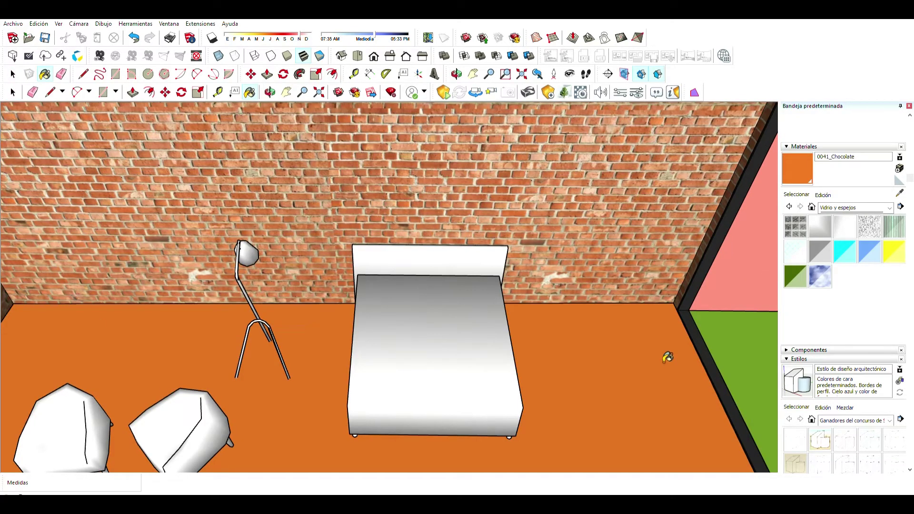
{"action": "left_click", "coordinate": [822, 195]}
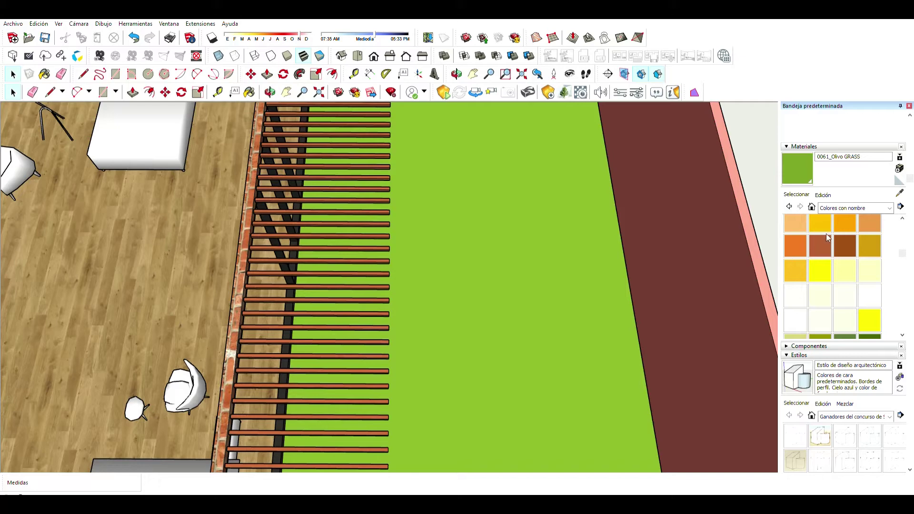
{"action": "scroll", "coordinate": [826, 233], "scroll_direction": "down", "scroll_amount": 3}
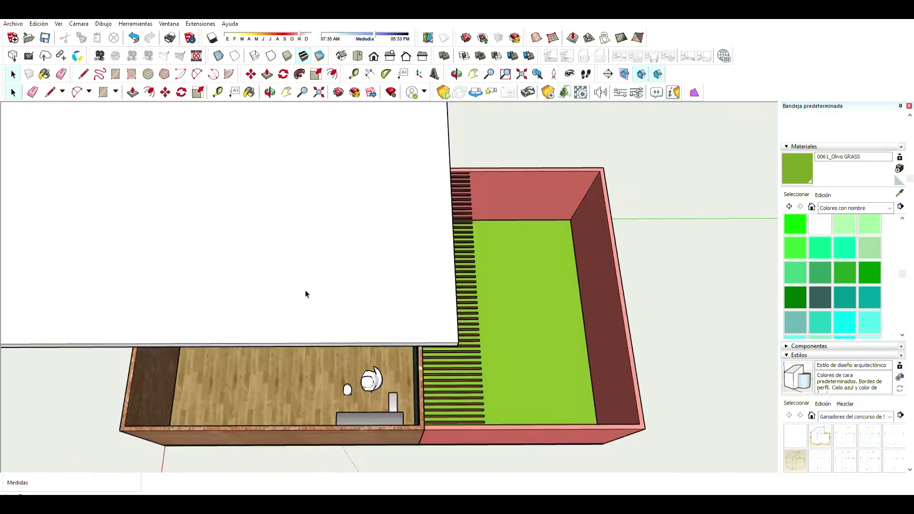
{"action": "middle_click_drag", "start_coordinate": [304, 290], "coordinate": [271, 259]}
{"action": "scroll", "coordinate": [270, 259], "scroll_direction": "up", "scroll_amount": 5}
{"action": "middle_click_drag", "start_coordinate": [476, 142], "coordinate": [307, 267]}
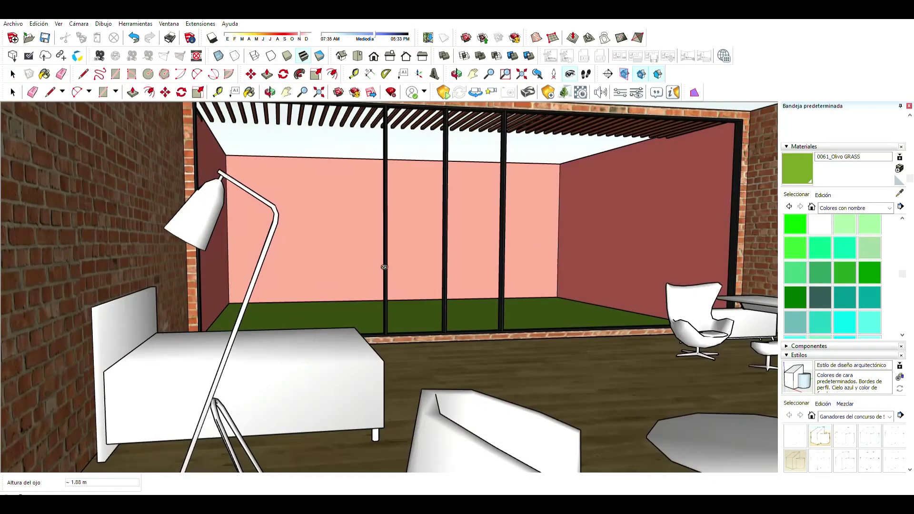
{"action": "scroll", "coordinate": [307, 267], "scroll_direction": "down", "scroll_amount": 2}
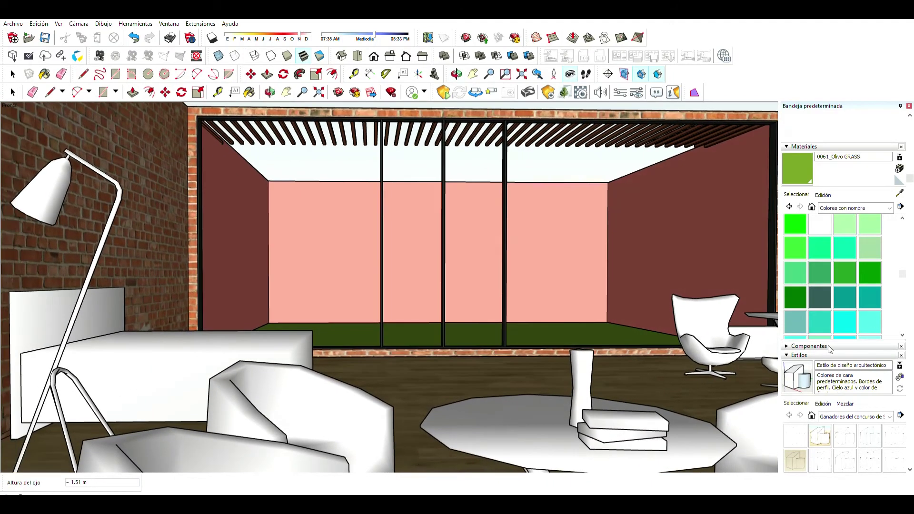
{"action": "key", "text": "b"}
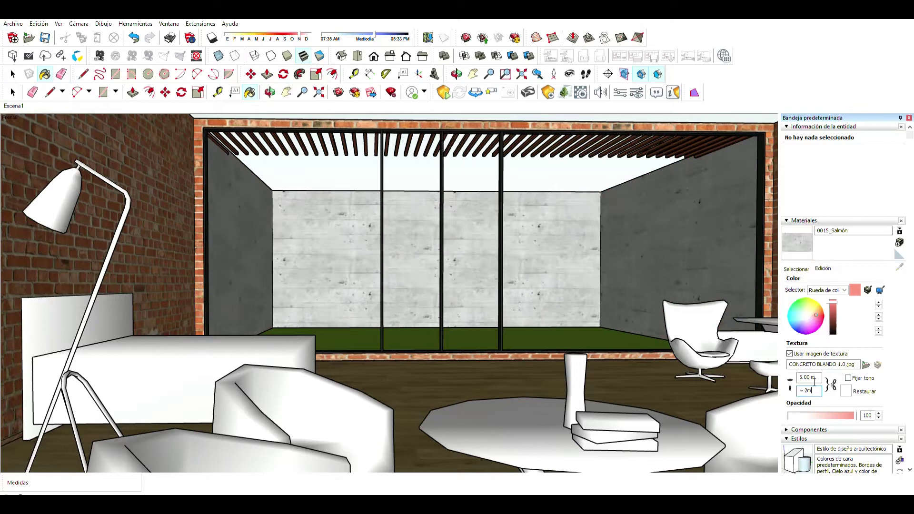
{"action": "key", "text": "space"}
- Lower the roof slab down onto the building
{"action": "scroll", "coordinate": [415, 261], "scroll_direction": "down", "scroll_amount": 10}
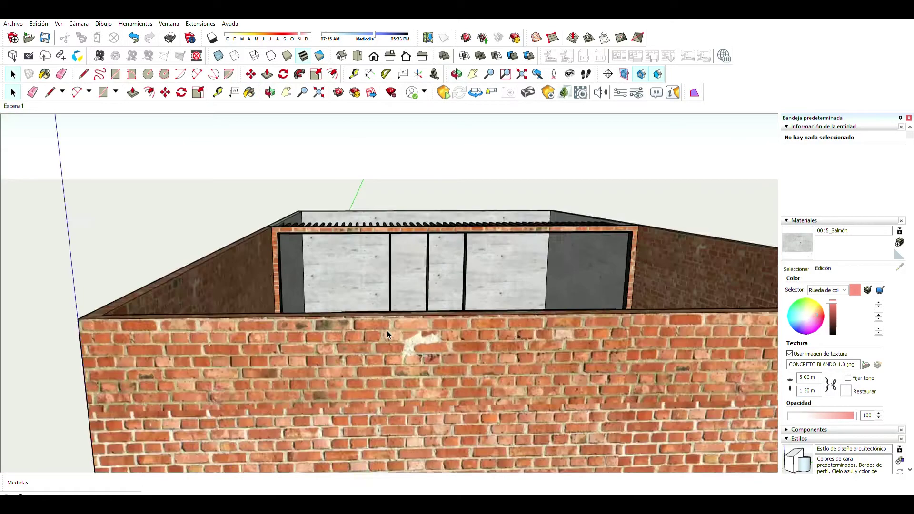
{"action": "left_click", "coordinate": [365, 238]}
{"action": "key", "text": "m"}
{"action": "left_click_drag", "start_coordinate": [365, 239], "coordinate": [376, 374]}
{"action": "scroll", "coordinate": [376, 375], "scroll_direction": "up", "scroll_amount": 10}
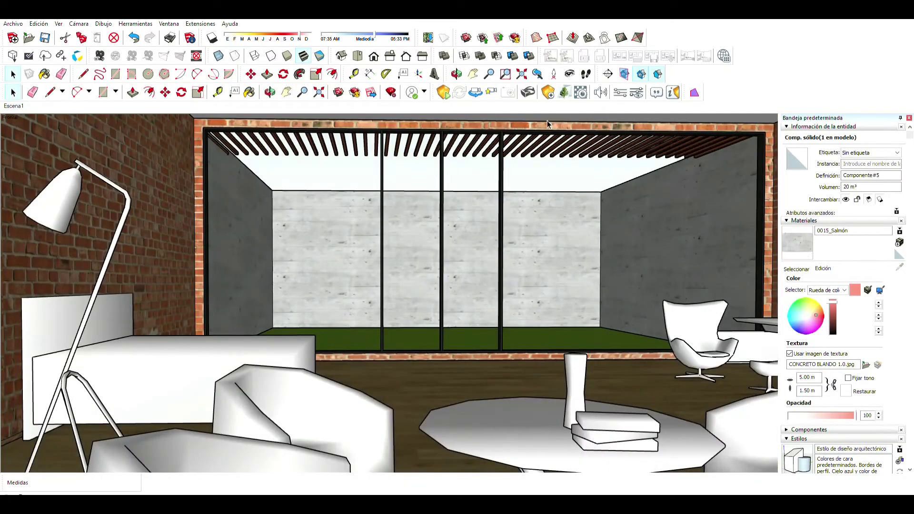
- Paint the ceiling dark red and give that material the concrete texture image
{"action": "key", "text": "b"}
{"action": "left_click", "coordinate": [795, 310]}
{"action": "left_click", "coordinate": [652, 204]}
{"action": "left_click", "coordinate": [822, 269]}
{"action": "left_click", "coordinate": [789, 353]}
{"action": "key", "text": "Return"}
- Rotate and reposition the ceiling's concrete texture via Texture > Position
{"action": "key", "text": "ctrl+z"}
{"action": "key", "text": "ctrl+y"}
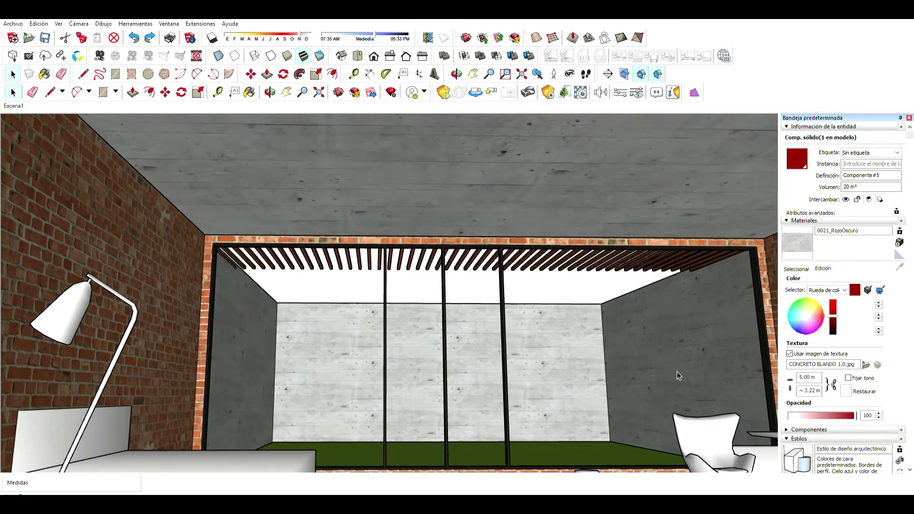
{"action": "key", "text": "ctrl+y"}
{"action": "key", "text": "ctrl+z"}
{"action": "key", "text": "ctrl+y"}
{"action": "right_click", "coordinate": [504, 193]}
{"action": "mouse_move", "coordinate": [107, 143]}
{"action": "left_mouse_down"}
{"action": "mouse_move", "coordinate": [481, 249]}
{"action": "mouse_move", "coordinate": [490, 218]}
{"action": "mouse_move", "coordinate": [508, 204]}
{"action": "left_mouse_up"}
- Return to the interior scene, pick the dark steel material, and view the garden from above
{"action": "key", "text": "b"}
{"action": "left_click", "coordinate": [446, 284], "text": "alt"}
{"action": "left_click", "coordinate": [14, 105]}
{"action": "scroll", "coordinate": [305, 232], "scroll_direction": "up", "scroll_amount": 5}
{"action": "mouse_move", "coordinate": [305, 232]}
{"action": "middle_mouse_down"}
{"action": "mouse_move", "coordinate": [526, 288]}
{"action": "mouse_move", "coordinate": [521, 127]}
{"action": "middle_mouse_up"}
{"action": "key", "text": "space"}
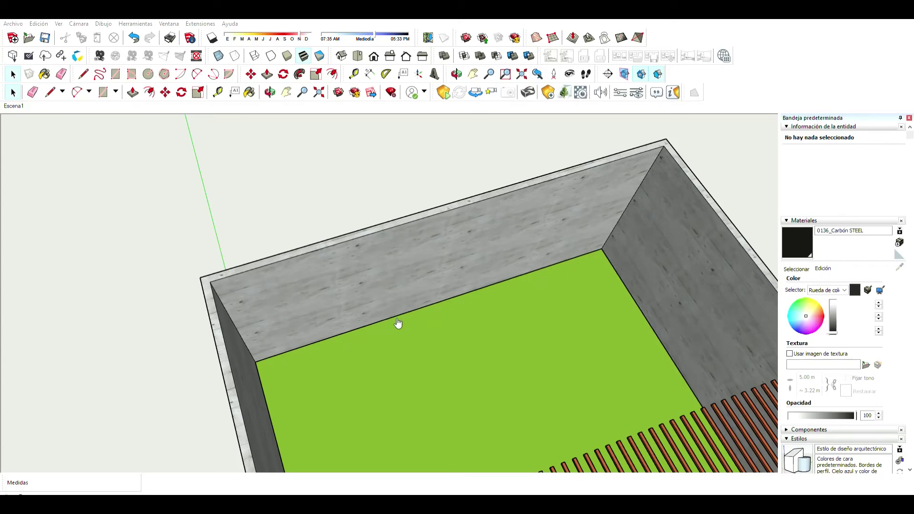
- Array the California Sunflower 03 into a row of 47 copies along the back wall
{"action": "left_click", "coordinate": [270, 390]}
{"action": "type", "text": "mx30"}
{"action": "key", "text": "Return"}
{"action": "type", "text": "x47"}
{"action": "key", "text": "Return"}
{"action": "scroll", "coordinate": [526, 316], "scroll_direction": "up", "scroll_amount": 2}
- Add an Agave plant and array it into a row along the back wall
{"action": "key", "text": "q"}
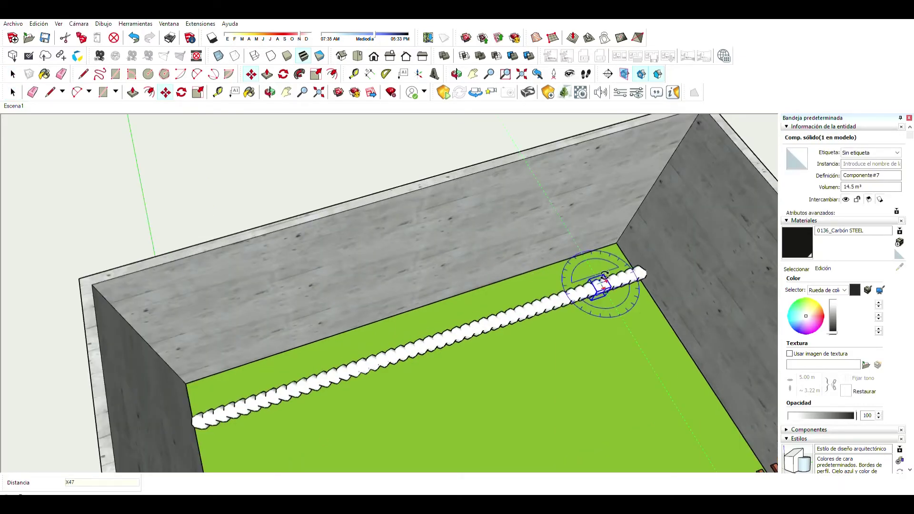
{"action": "middle_click_drag", "start_coordinate": [603, 276], "coordinate": [81, 259]}
{"action": "key", "text": "space"}
{"action": "key", "text": "ctrl+a"}
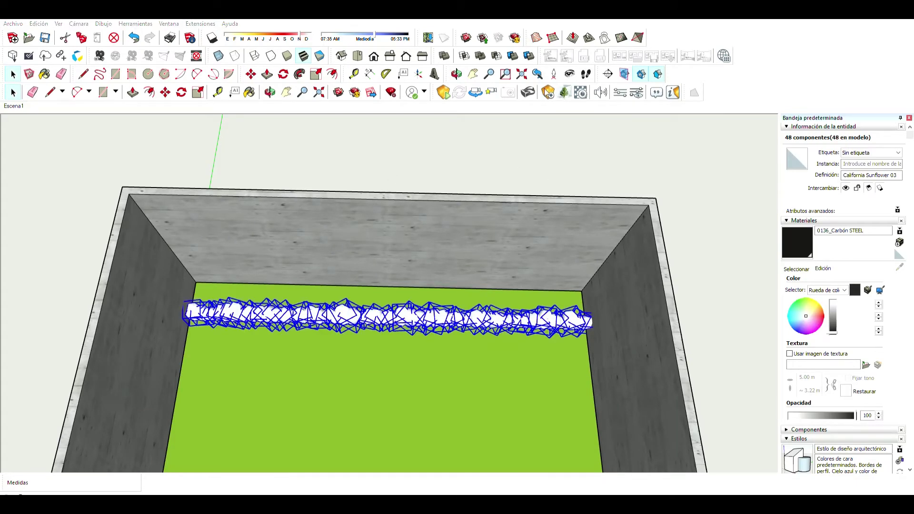
{"action": "key", "text": "ctrl+v"}
{"action": "scroll", "coordinate": [232, 290], "scroll_direction": "up", "scroll_amount": 3}
{"action": "scroll", "coordinate": [238, 382], "scroll_direction": "down", "scroll_amount": 3}
{"action": "type", "text": "mx196"}
{"action": "key", "text": "Return"}
- Swap the agave row with Replace Selected, then box-select the lawn stones in Top view
{"action": "key", "text": "space"}
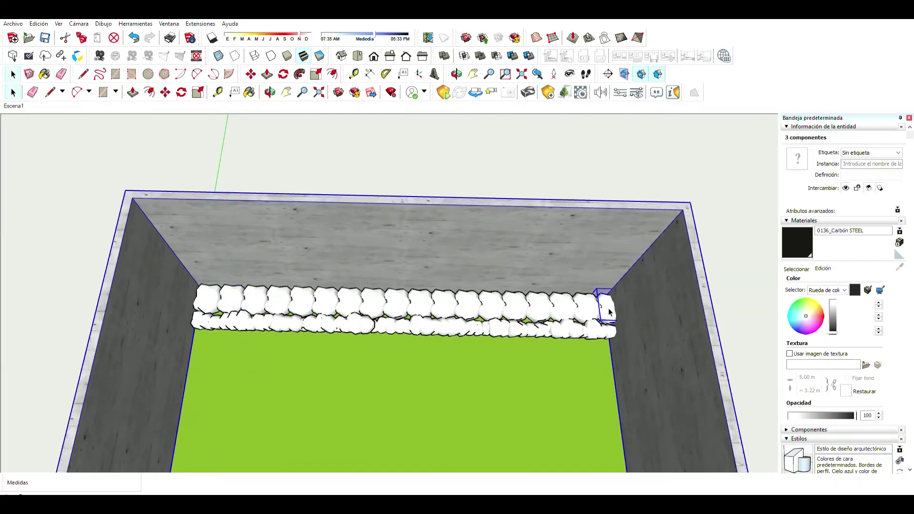
{"action": "left_click_drag", "start_coordinate": [180, 271], "coordinate": [641, 319]}
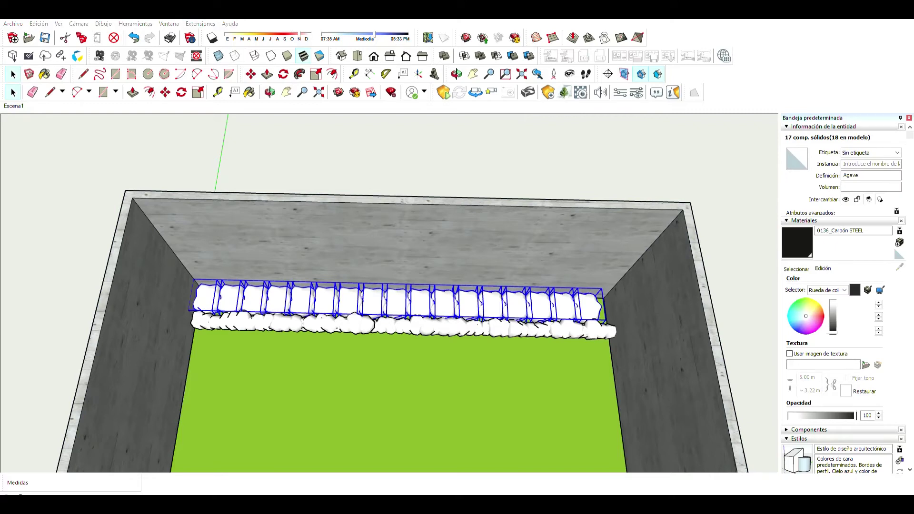
{"action": "left_click", "coordinate": [528, 94]}
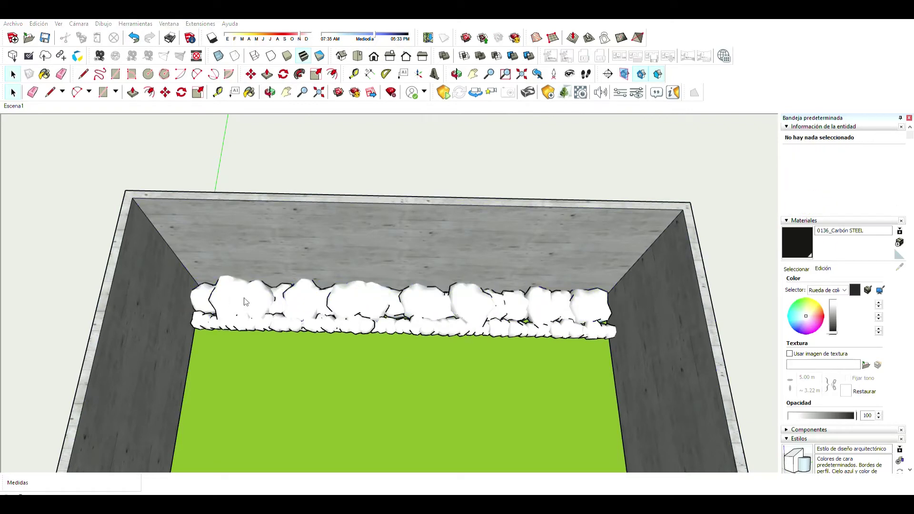
{"action": "key", "text": "F2"}
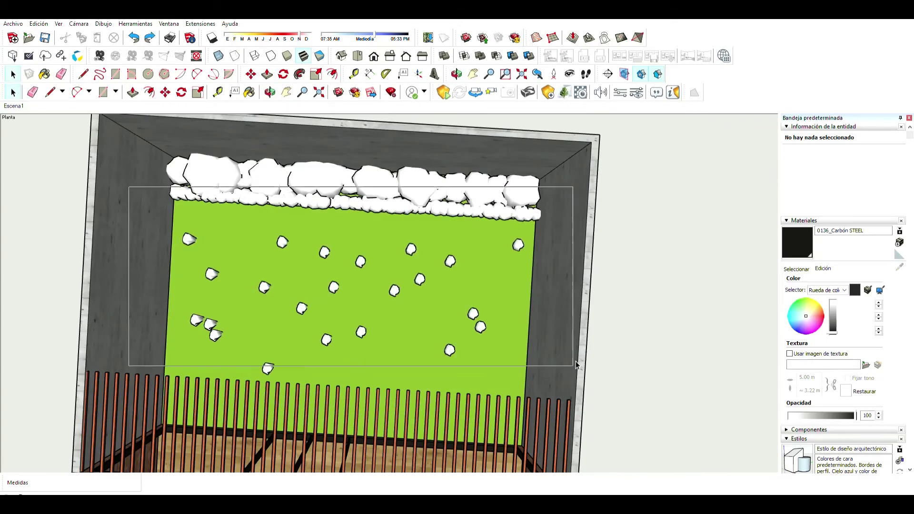
{"action": "left_click_drag", "start_coordinate": [131, 187], "coordinate": [541, 376]}
- Back in the Escena1 interior, sample the brick material and apply paint, then zoom in
{"action": "key", "text": "Escape"}
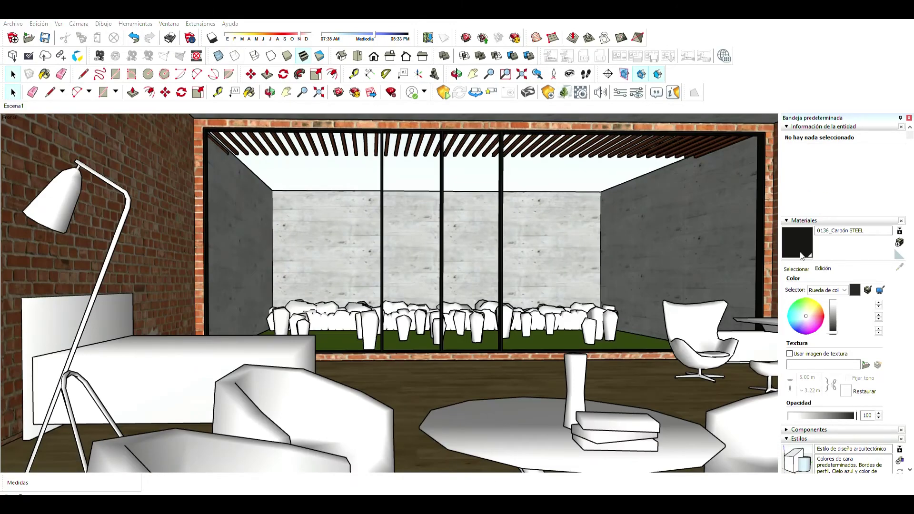
{"action": "key", "text": "b"}
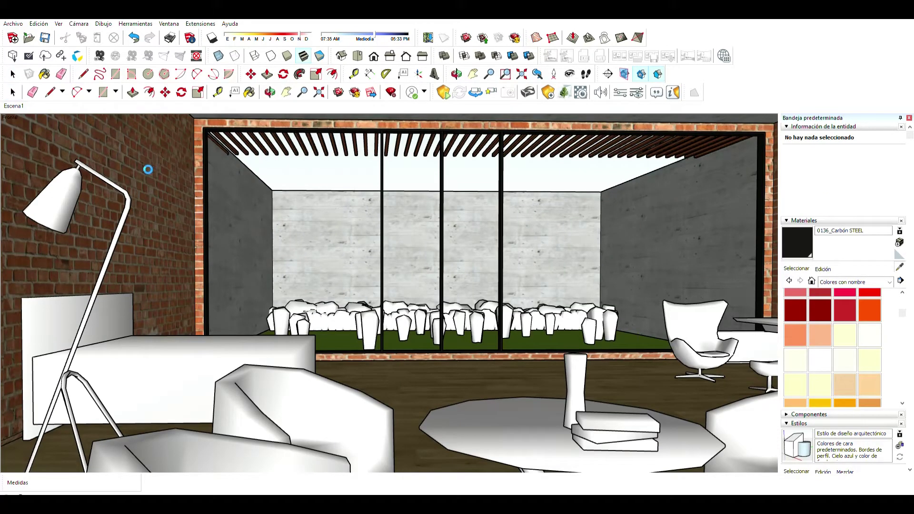
{"action": "left_click", "coordinate": [148, 169], "text": "alt"}
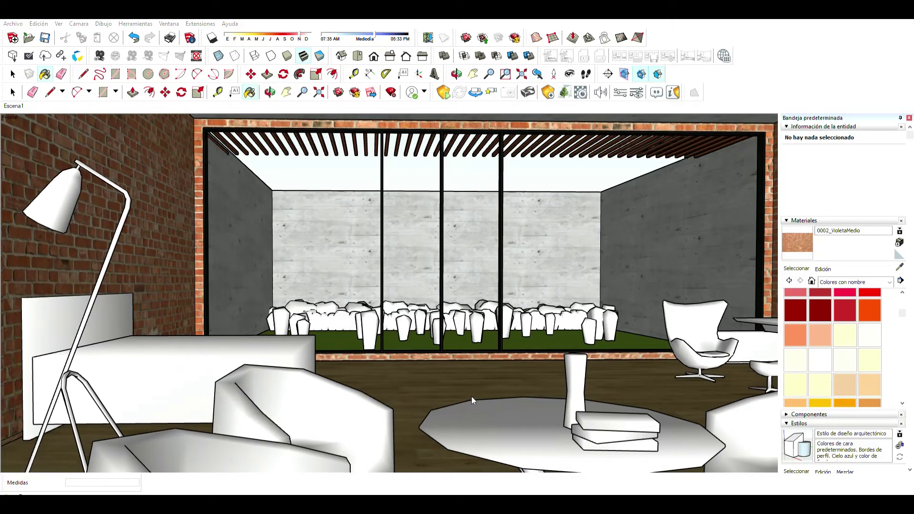
{"action": "left_click", "coordinate": [637, 361]}
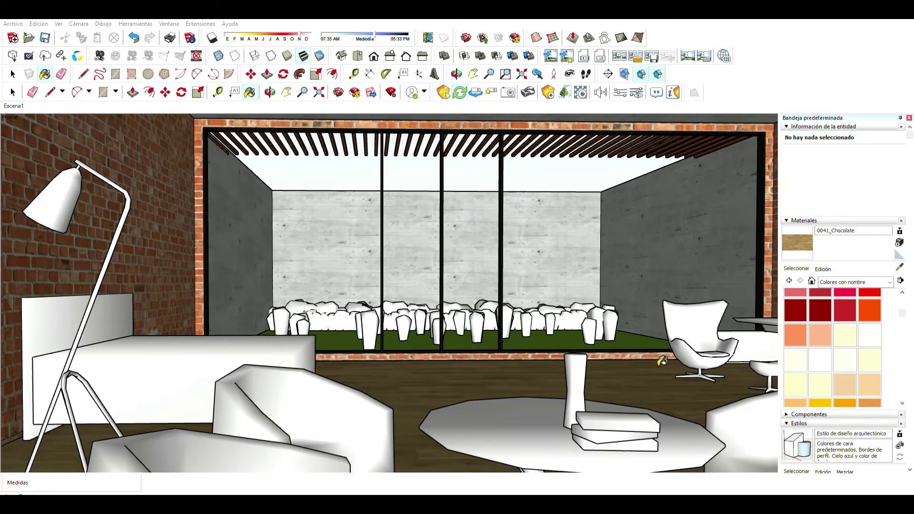
{"action": "scroll", "coordinate": [662, 362], "scroll_direction": "up", "scroll_amount": 3}
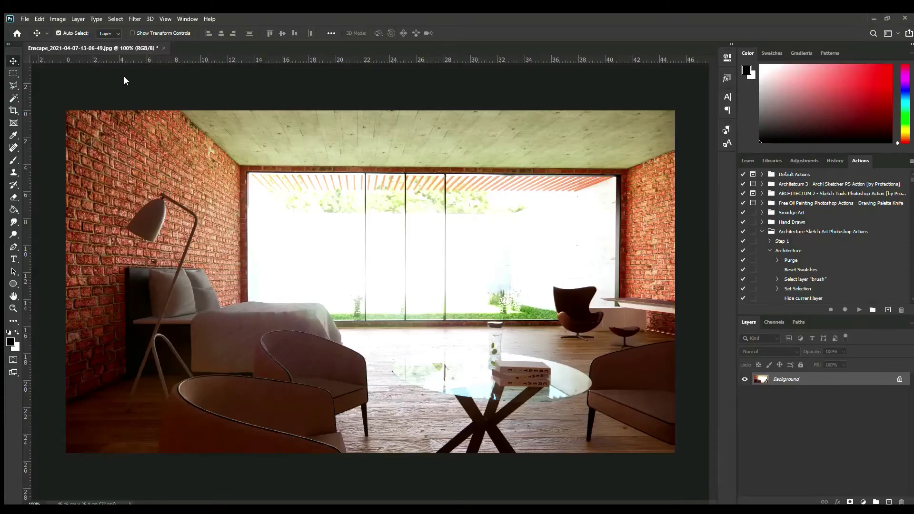
- Duplicate the render onto Layer 1 and brighten its highlights to warmer tones
{"action": "key", "text": "ctrl+j"}
{"action": "key", "text": "o"}
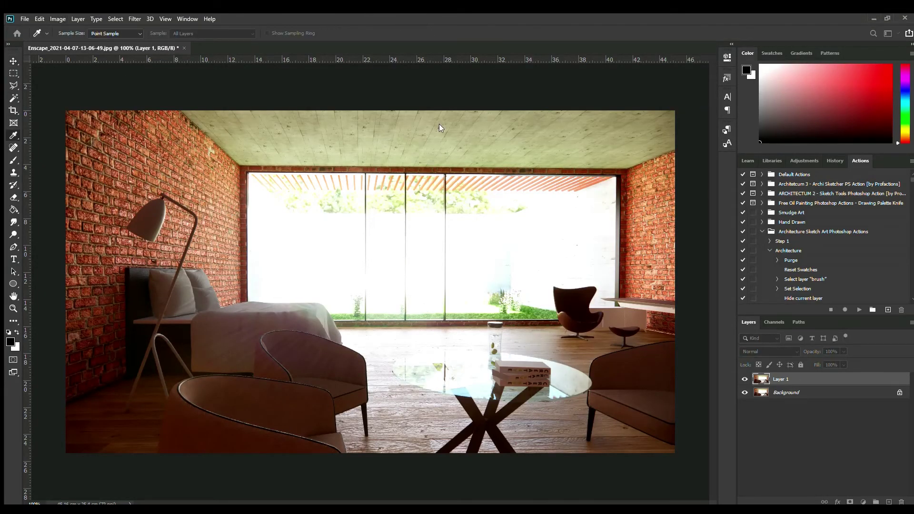
{"action": "left_click", "coordinate": [439, 123]}
{"action": "key", "text": "v"}
{"action": "key", "text": "i"}
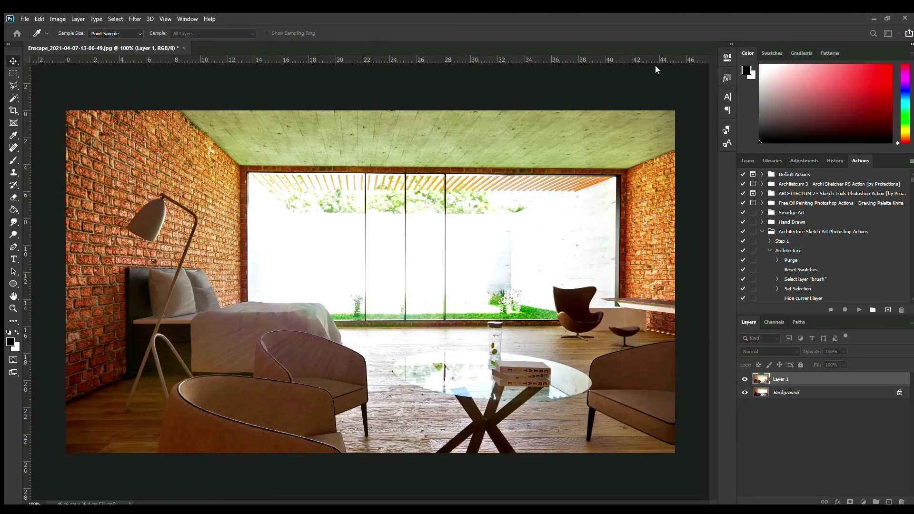
{"action": "key", "text": "v"}
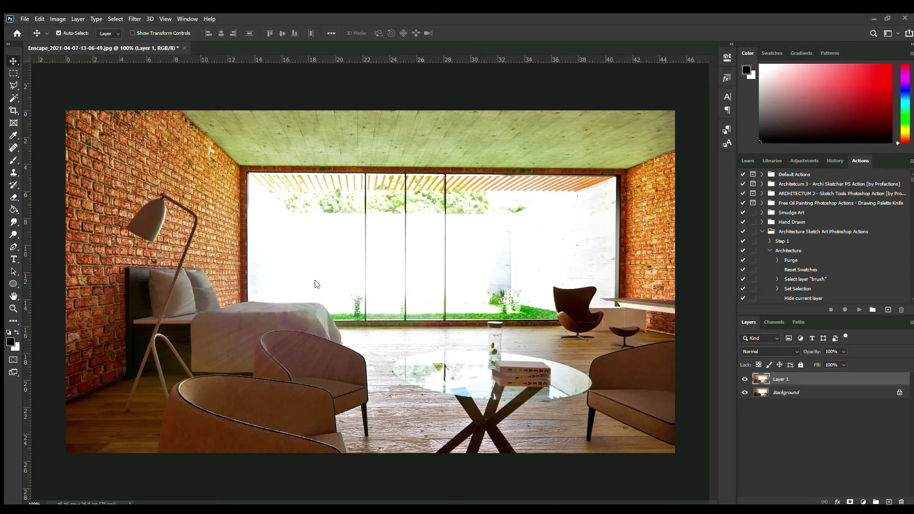
- Paste a grunge texture, distort it onto the ceiling's perspective, and blend it in Multiply
{"action": "scroll", "coordinate": [372, 276], "scroll_direction": "down", "scroll_amount": 1, "text": "alt"}
{"action": "scroll", "coordinate": [372, 276], "scroll_direction": "up", "scroll_amount": 2, "text": "alt"}
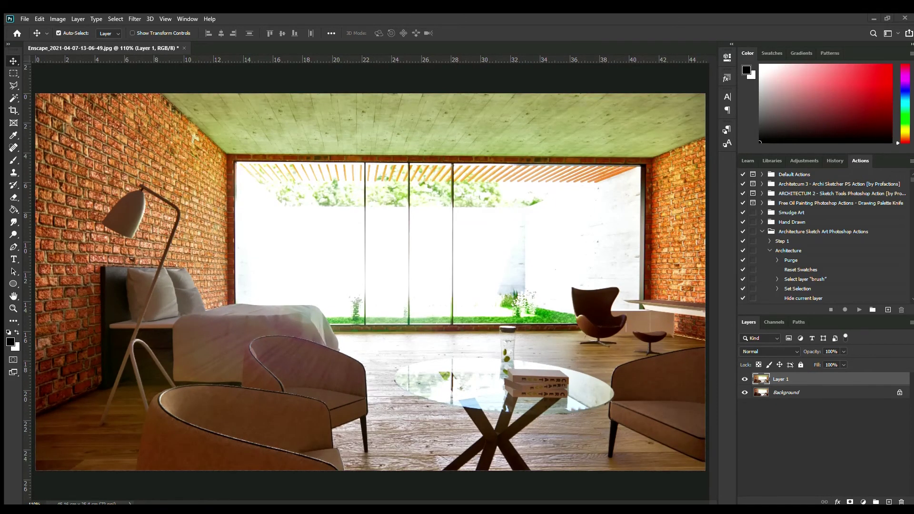
{"action": "key", "text": "ctrl+v"}
{"action": "key", "text": "ctrl+t"}
{"action": "left_click_drag", "start_coordinate": [372, 280], "coordinate": [459, 193]}
{"action": "left_click_drag", "start_coordinate": [454, 378], "coordinate": [443, 157], "text": "ctrl"}
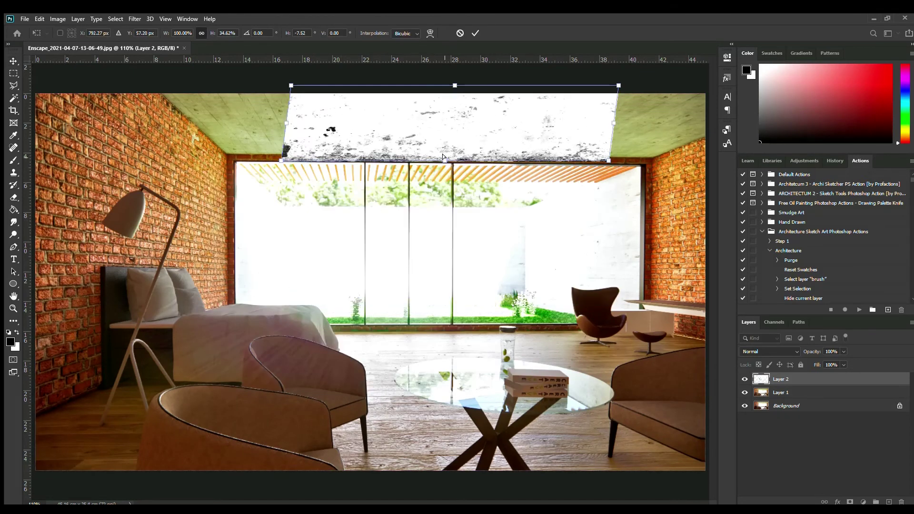
{"action": "scroll", "coordinate": [619, 143], "scroll_direction": "down", "scroll_amount": 3, "text": "alt"}
{"action": "left_click_drag", "start_coordinate": [557, 136], "coordinate": [692, 136], "text": "ctrl"}
{"action": "left_click_drag", "start_coordinate": [311, 135], "coordinate": [186, 125], "text": "ctrl"}
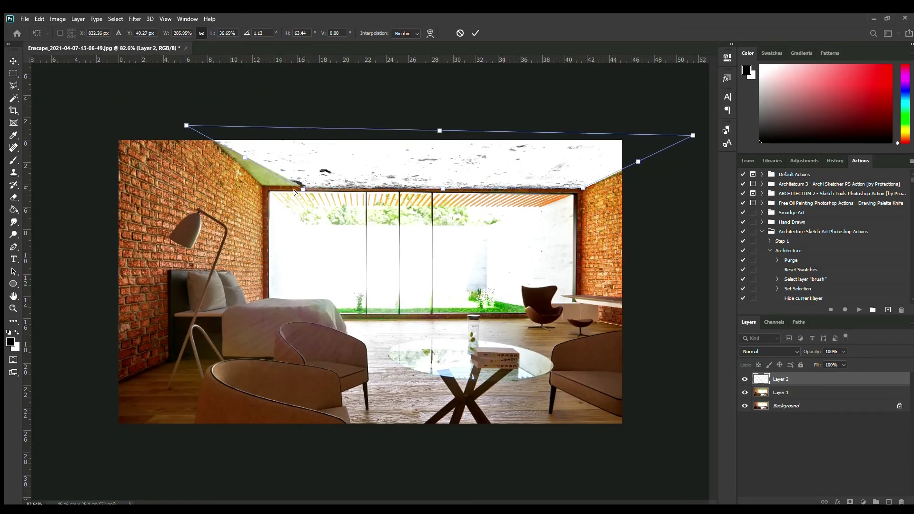
{"action": "key", "text": "Return"}
{"action": "key", "text": "shift+alt+m"}
{"action": "scroll", "coordinate": [547, 259], "scroll_direction": "up", "scroll_amount": 3, "text": "alt"}
{"action": "left_click", "coordinate": [832, 351]}
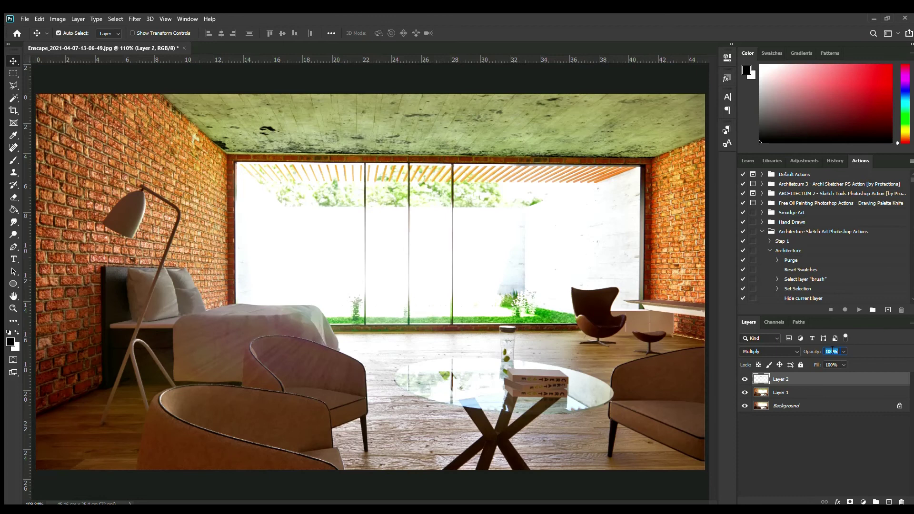
{"action": "type", "text": "30"}
- Fit a second texture to the right window pane in Multiply at 30% opacity
{"action": "key", "text": "ctrl+v"}
{"action": "key", "text": "ctrl+t"}
{"action": "left_click_drag", "start_coordinate": [535, 392], "coordinate": [406, 306]}
{"action": "left_click_drag", "start_coordinate": [403, 306], "coordinate": [642, 301]}
{"action": "left_click_drag", "start_coordinate": [443, 166], "coordinate": [525, 166], "text": "ctrl"}
{"action": "left_click_drag", "start_coordinate": [444, 300], "coordinate": [526, 324], "text": "ctrl"}
{"action": "key", "text": "Return"}
{"action": "key", "text": "shift+alt+m"}
{"action": "left_click", "coordinate": [832, 351]}
{"action": "type", "text": "30"}
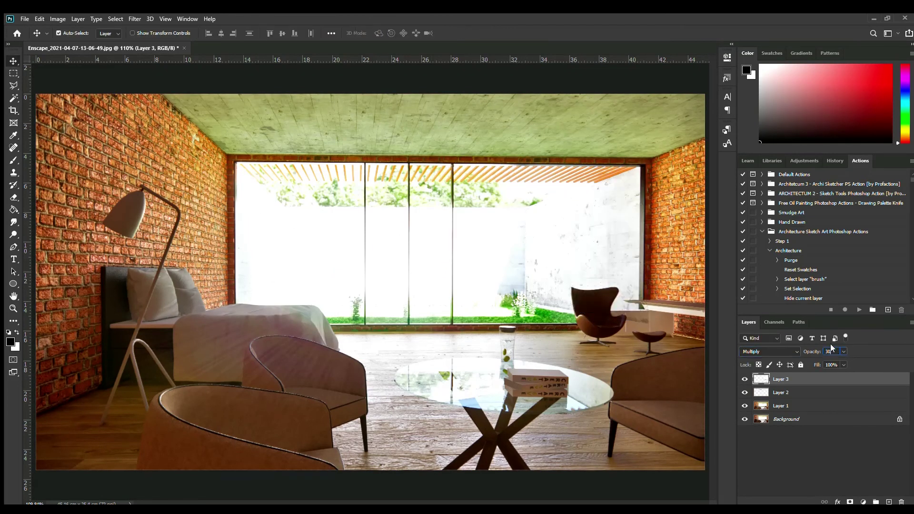
{"action": "left_click", "coordinate": [773, 406], "text": "shift"}
{"action": "key", "text": "ctrl+e"}
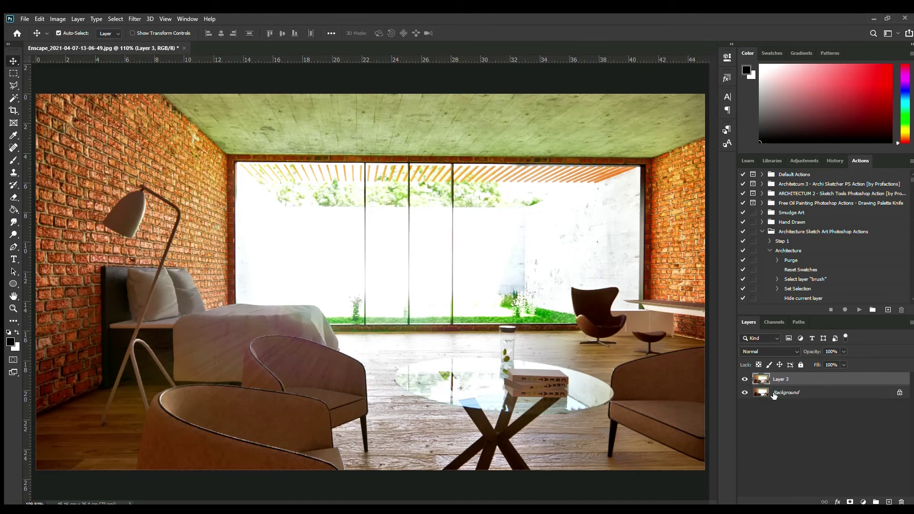